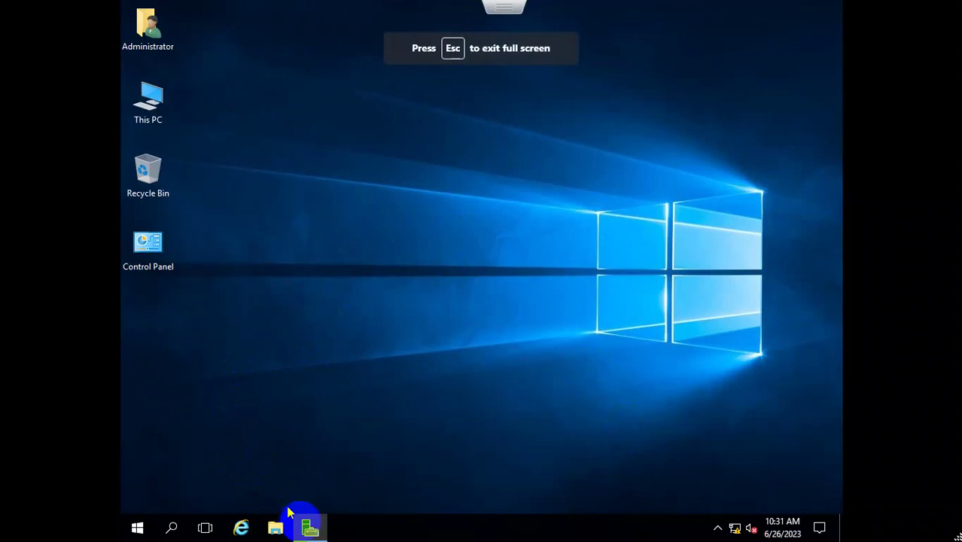
# - Start the Add Roles and Features wizard in Server Manager for a role-based or feature-based installation on the DC2016 server
pyautogui.click(312, 529)
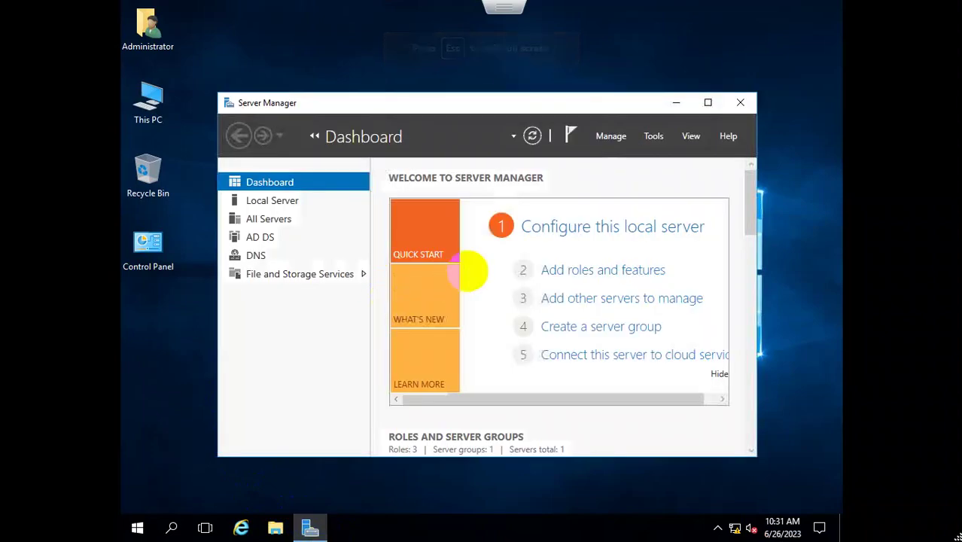
pyautogui.click(609, 137)
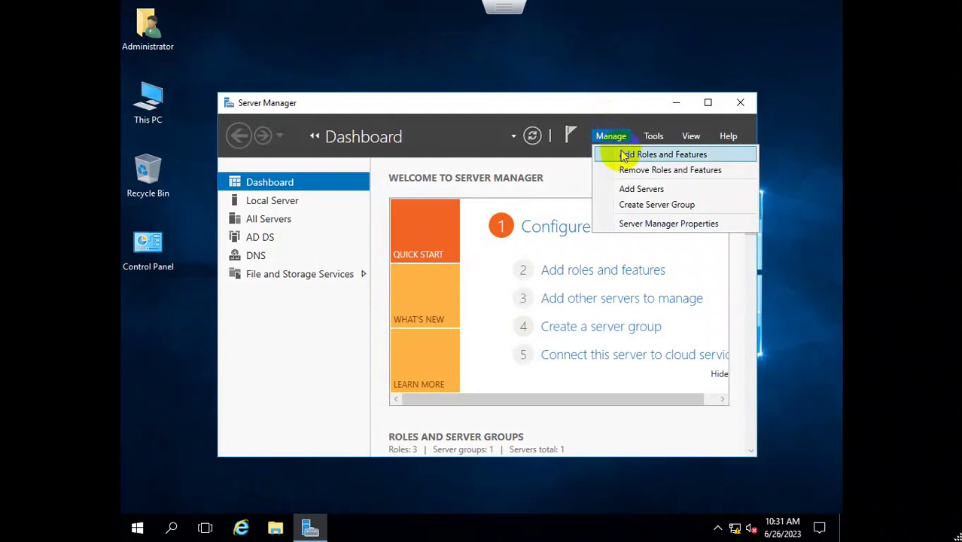
pyautogui.click(620, 157)
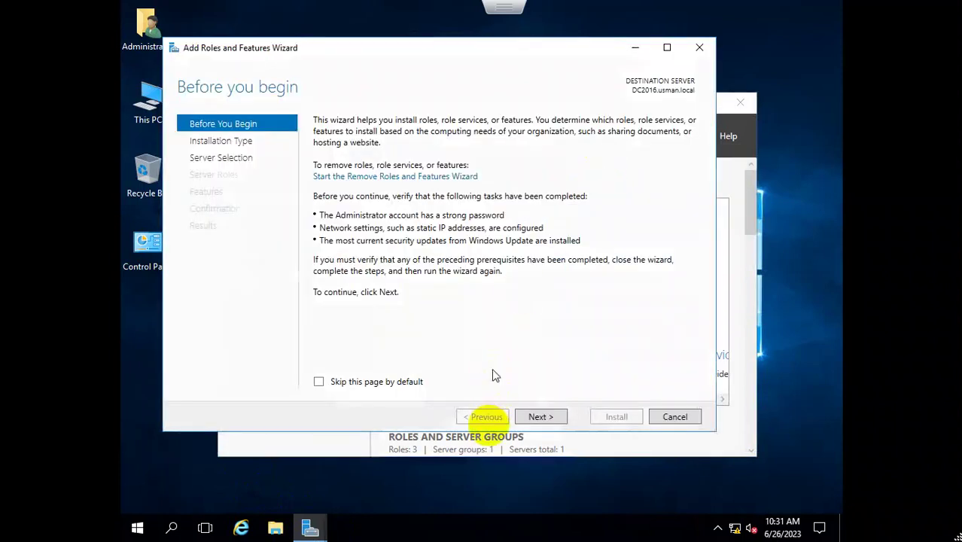
pyautogui.click(525, 421)
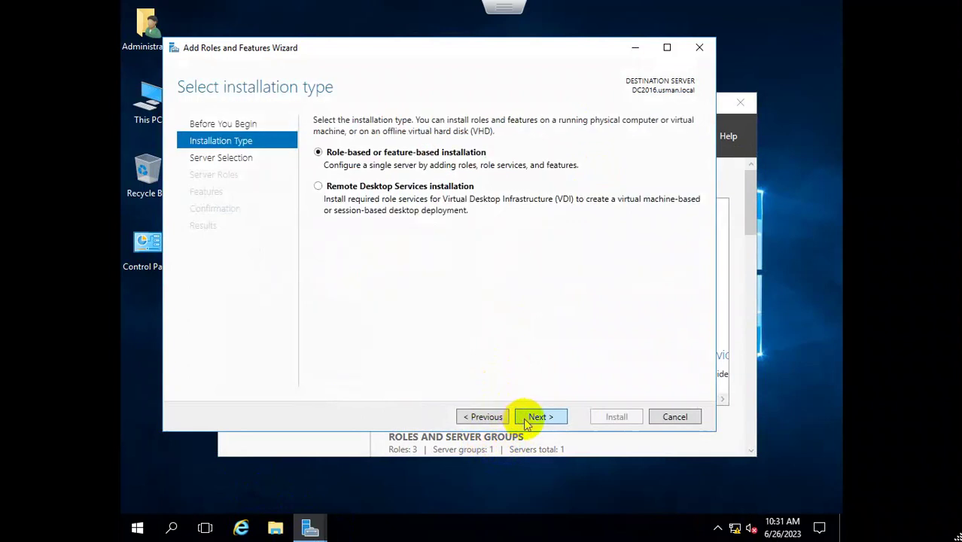
pyautogui.click(525, 421)
pyautogui.click(524, 420)
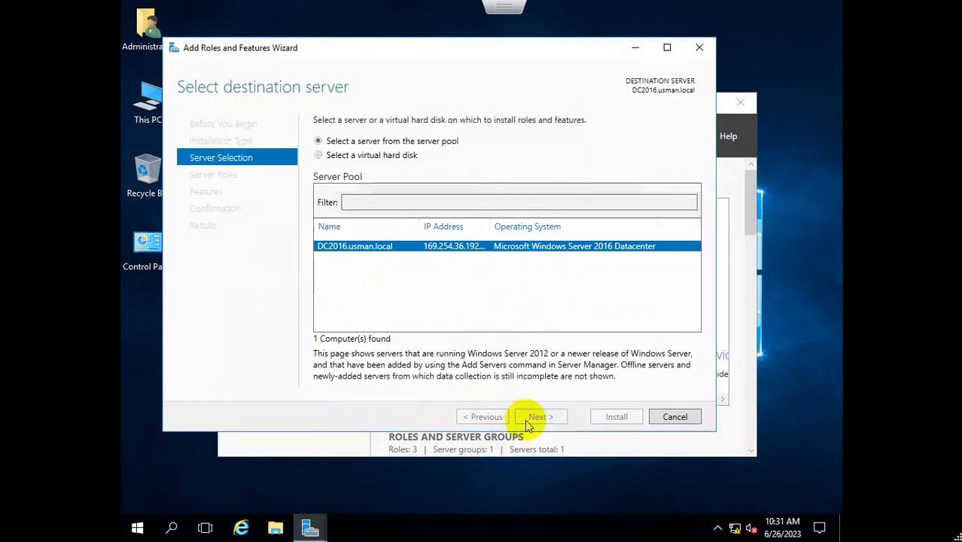
pyautogui.click(524, 420)
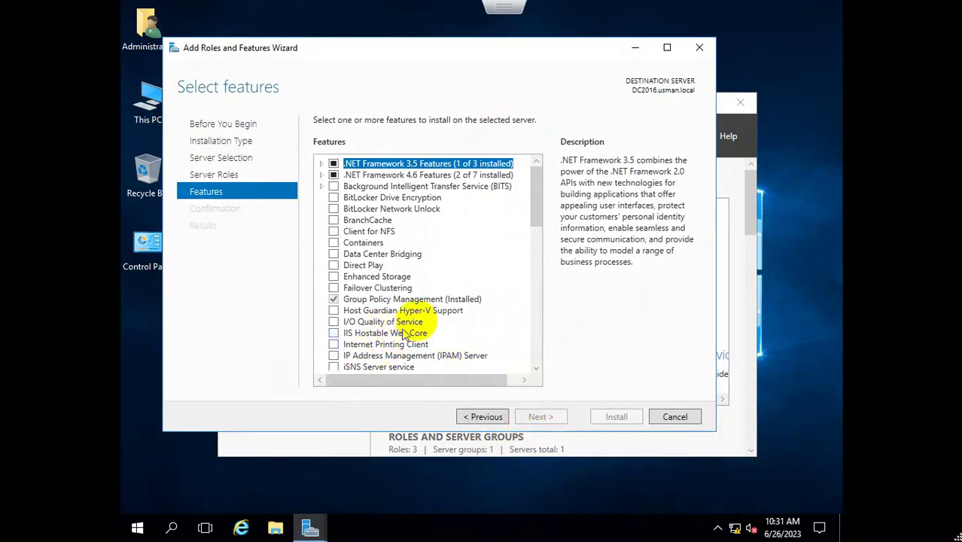
# - Return to the server roles and select Web Server (IIS), adding its required IIS Management Console tools
pyautogui.moveTo(535, 215); pyautogui.dragTo(551, 366)
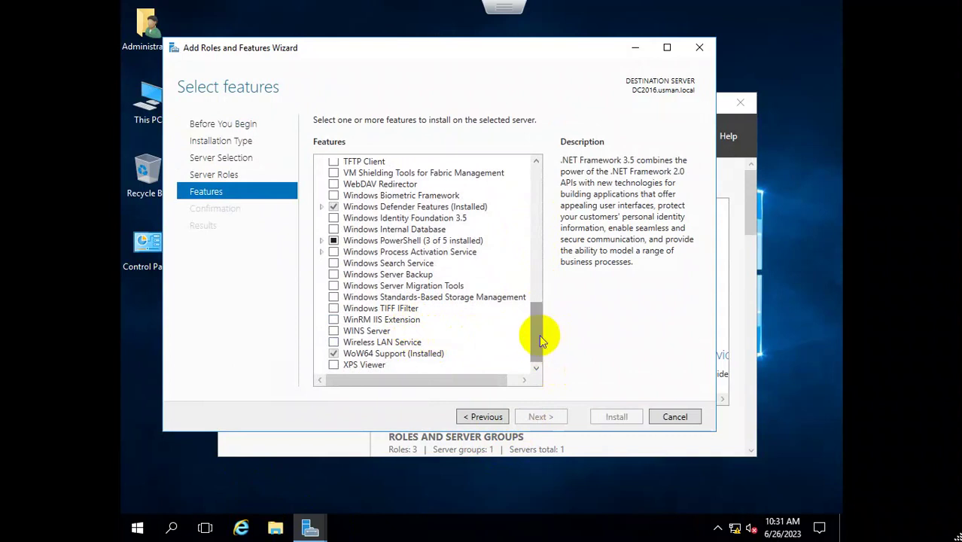
pyautogui.moveTo(537, 335); pyautogui.dragTo(545, 324)
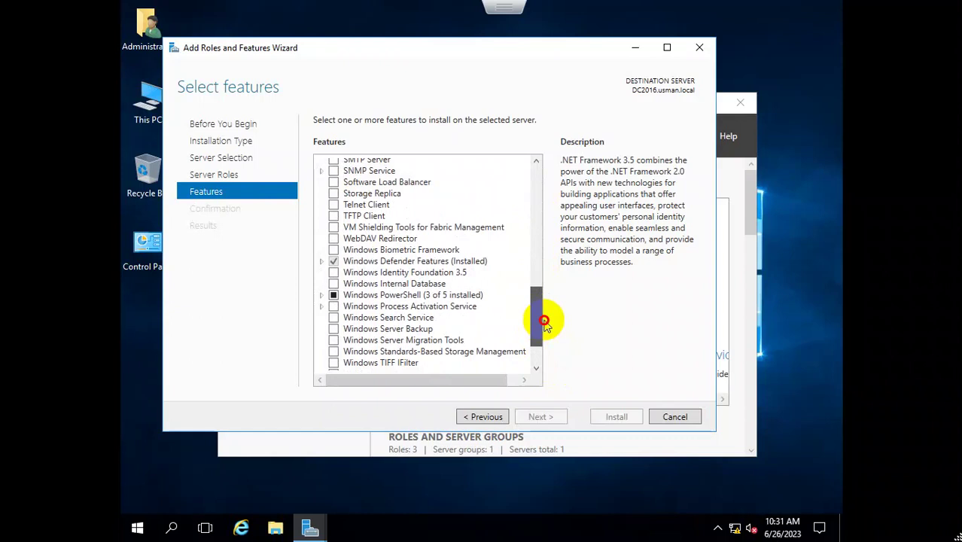
pyautogui.moveTo(545, 322); pyautogui.dragTo(578, 194)
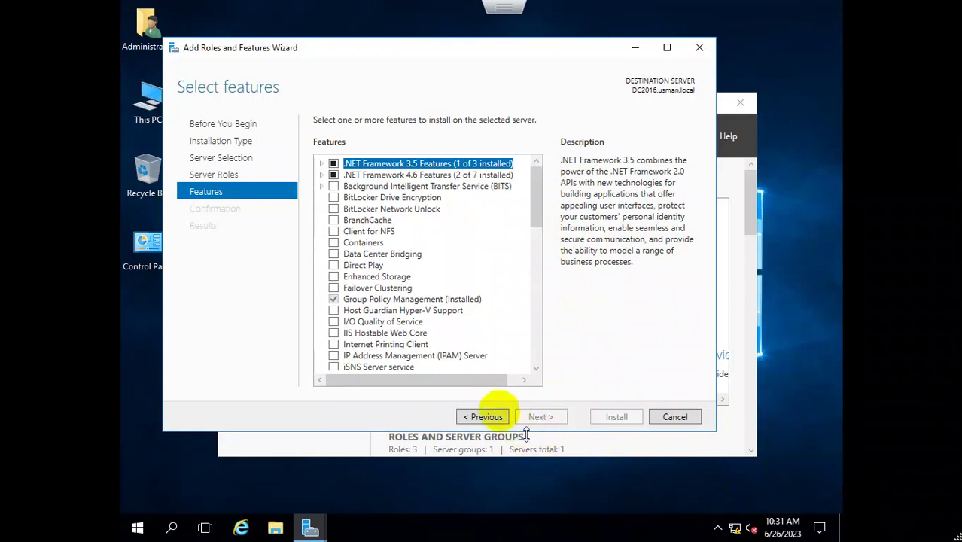
pyautogui.click(482, 416)
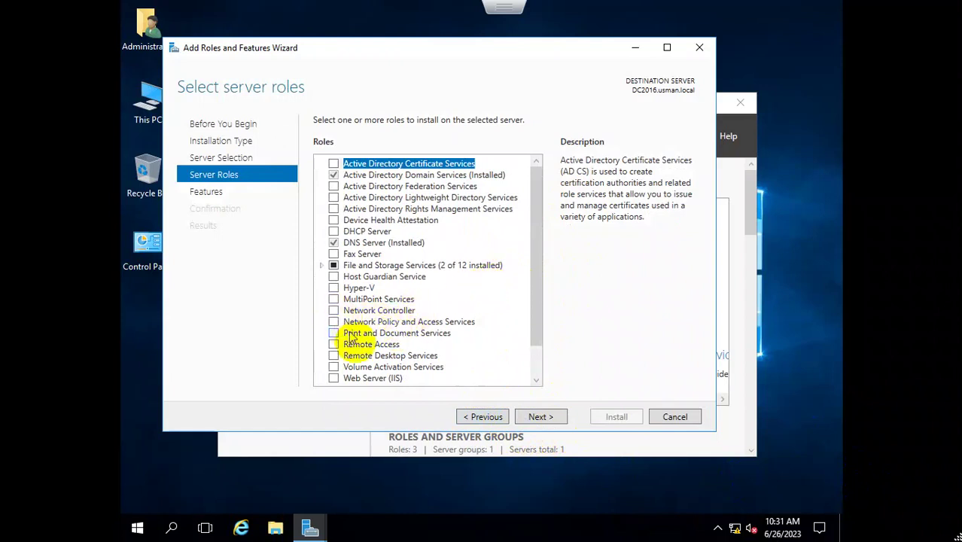
pyautogui.click(333, 379)
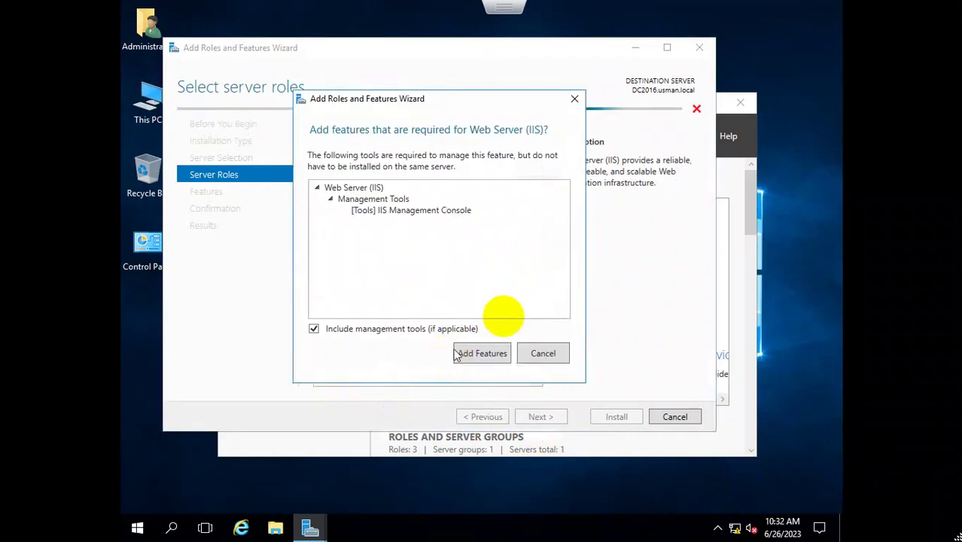
pyautogui.click(483, 354)
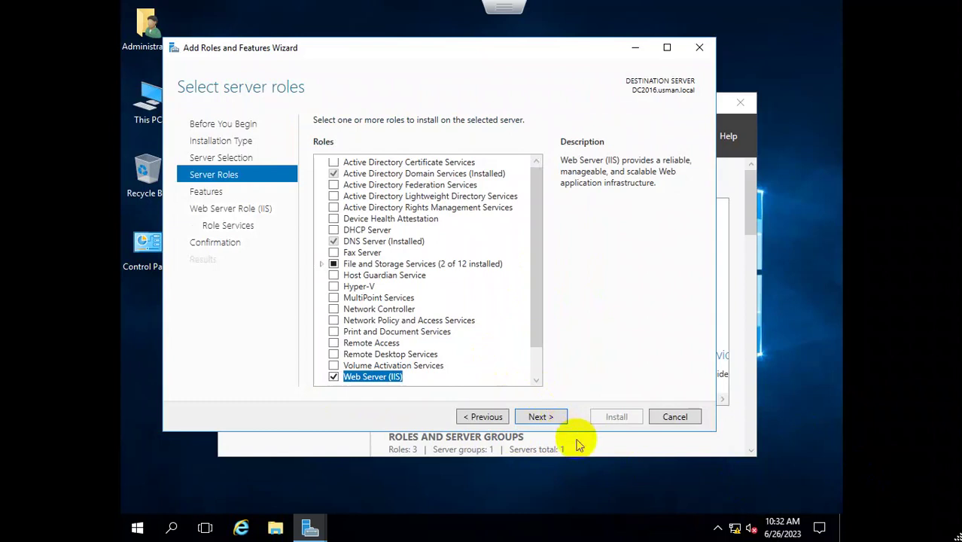
# - Install the Web Server (IIS) role with the default features and role services, and close the wizard once installation finishes
pyautogui.click(560, 420)
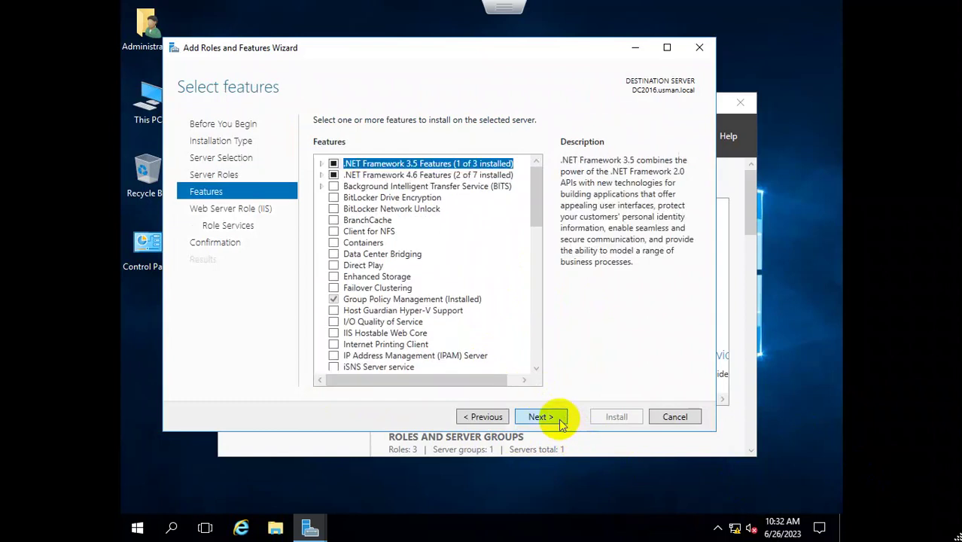
pyautogui.click(560, 420)
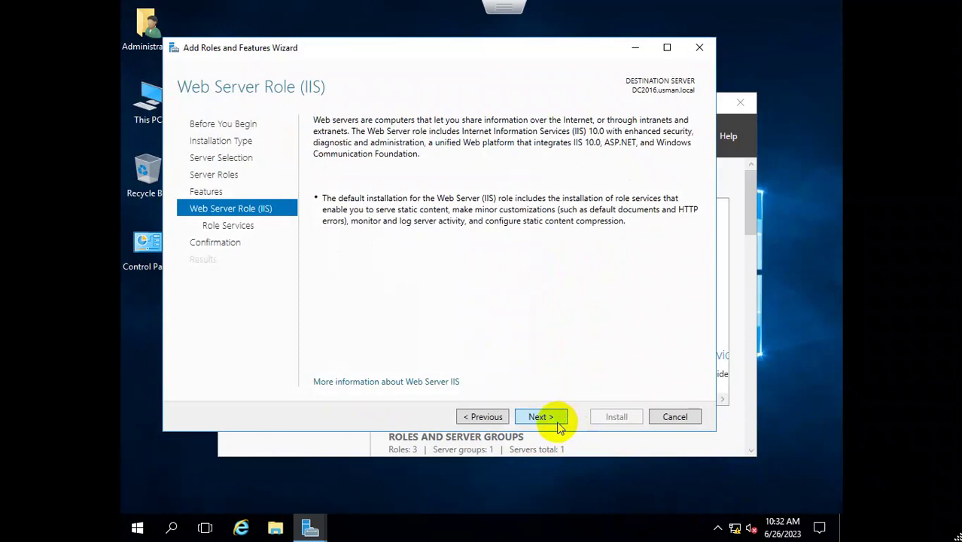
pyautogui.click(559, 425)
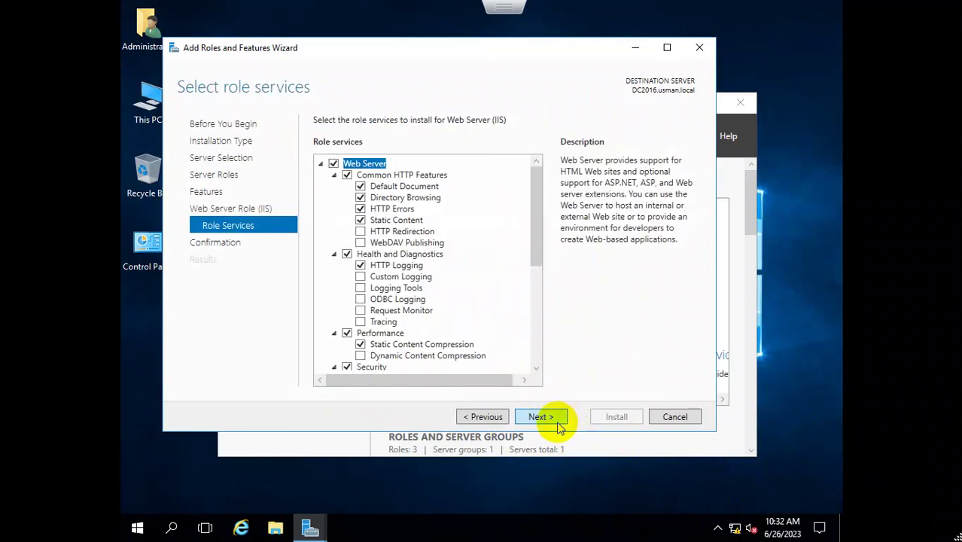
pyautogui.click(558, 421)
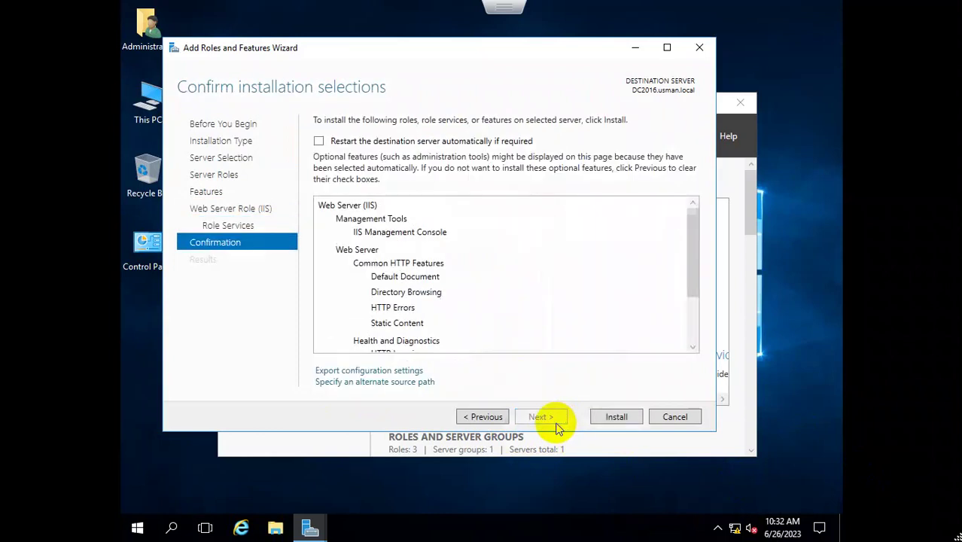
pyautogui.click(614, 418)
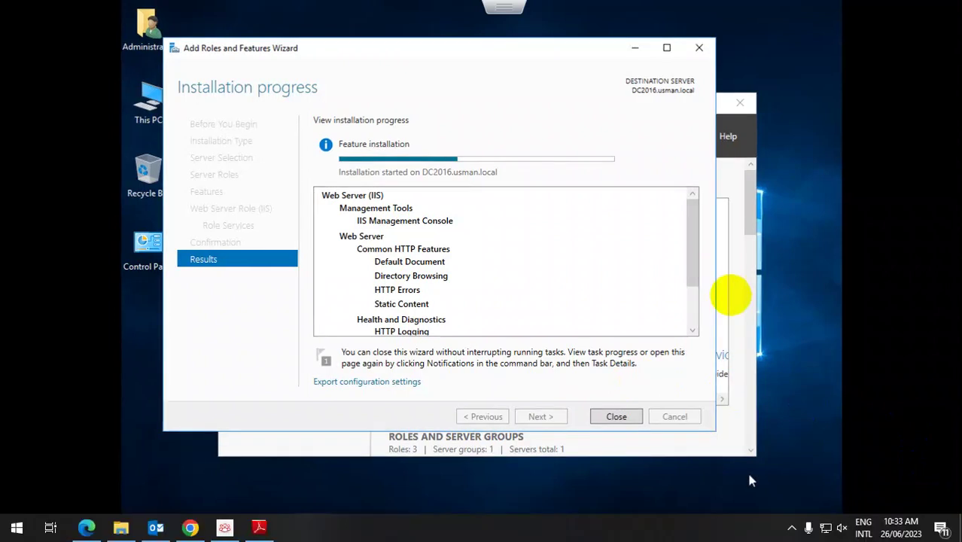
pyautogui.moveTo(691, 254); pyautogui.dragTo(708, 217)
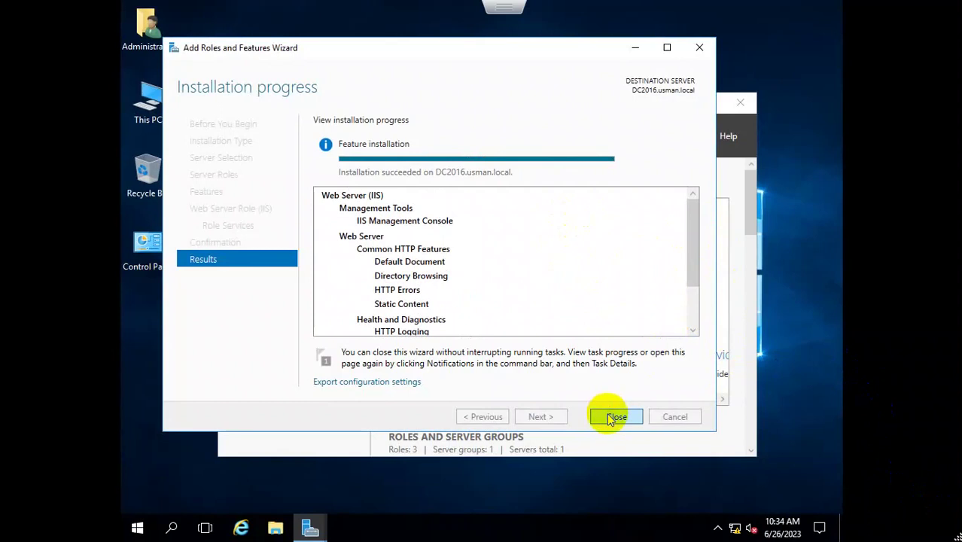
pyautogui.click(613, 417)
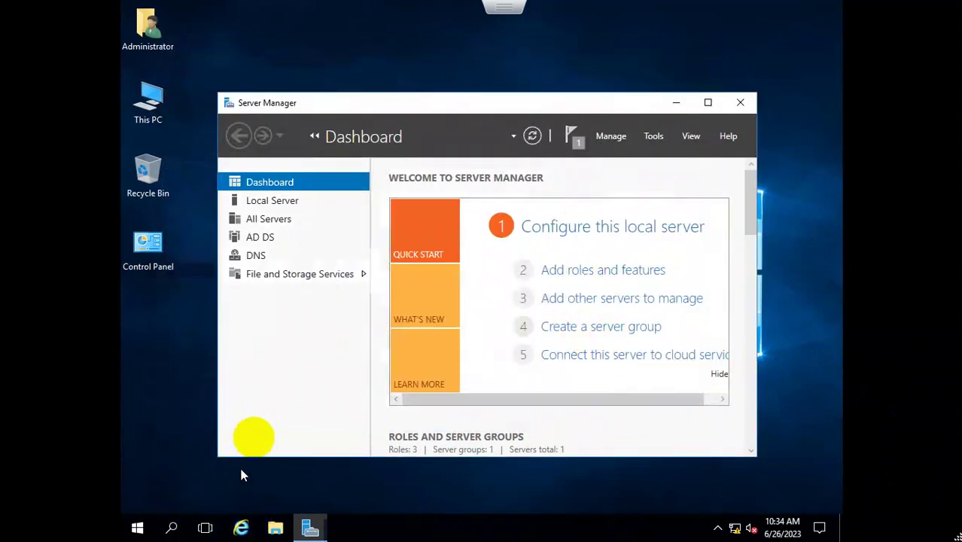
# - Switch to Internet Explorer, postpone its initial setup, and load the localhost page
pyautogui.click(243, 529)
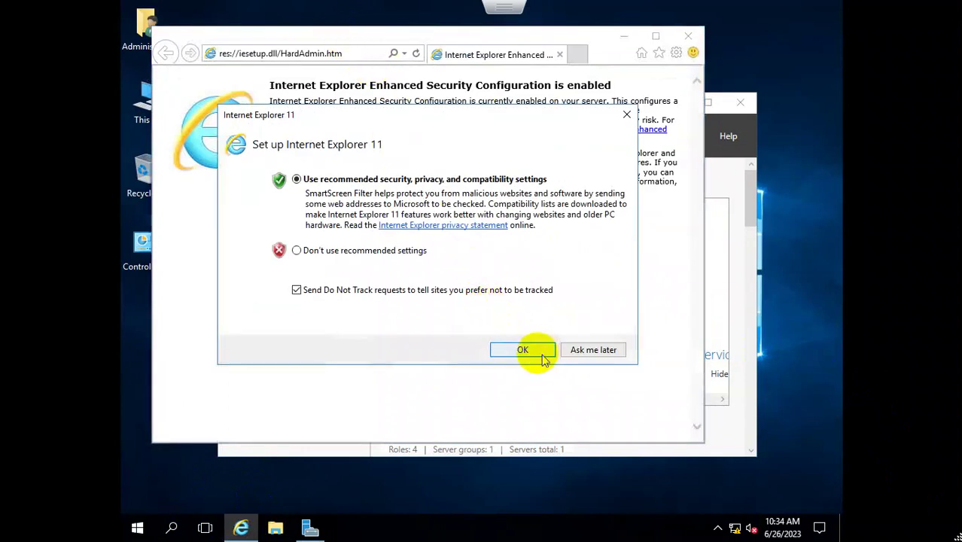
pyautogui.click(570, 353)
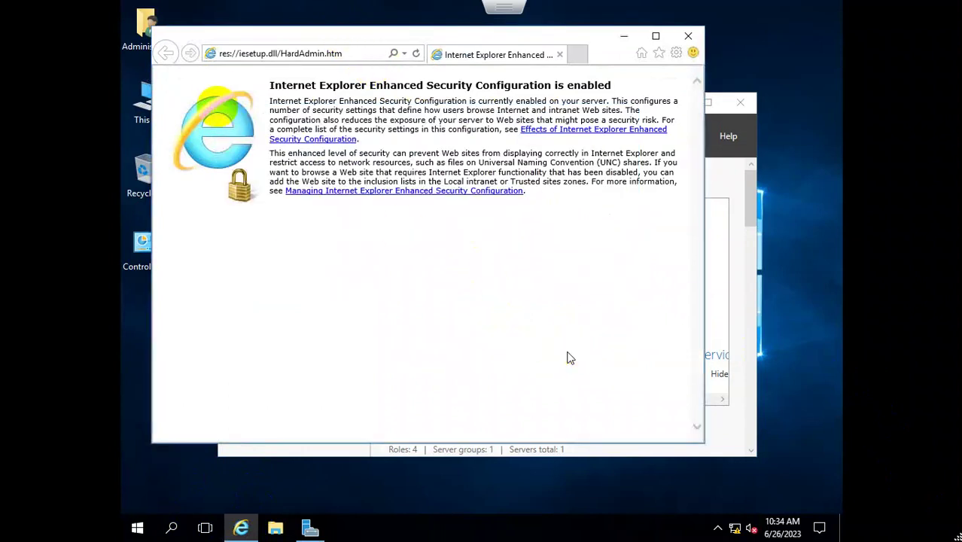
pyautogui.click(252, 53)
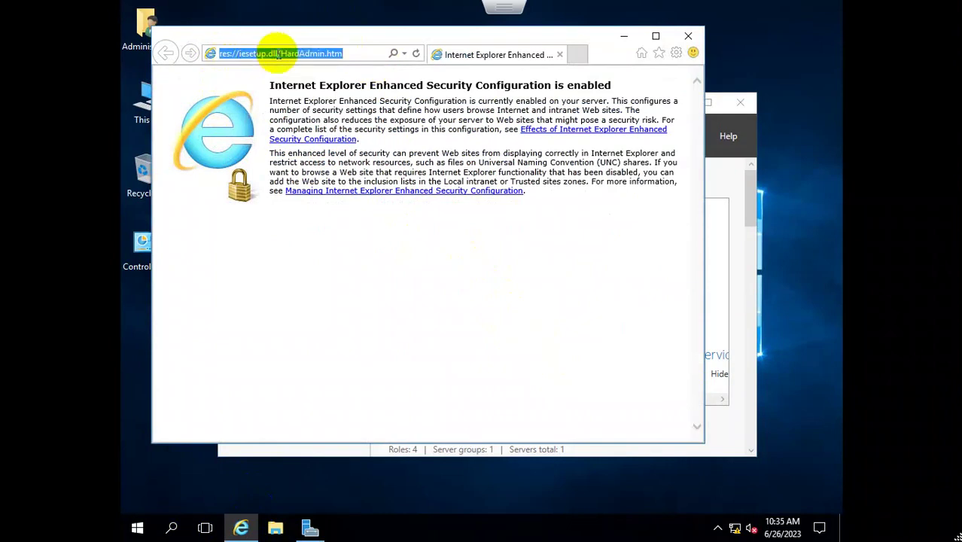
pyautogui.write('localhost')
pyautogui.press('Return')
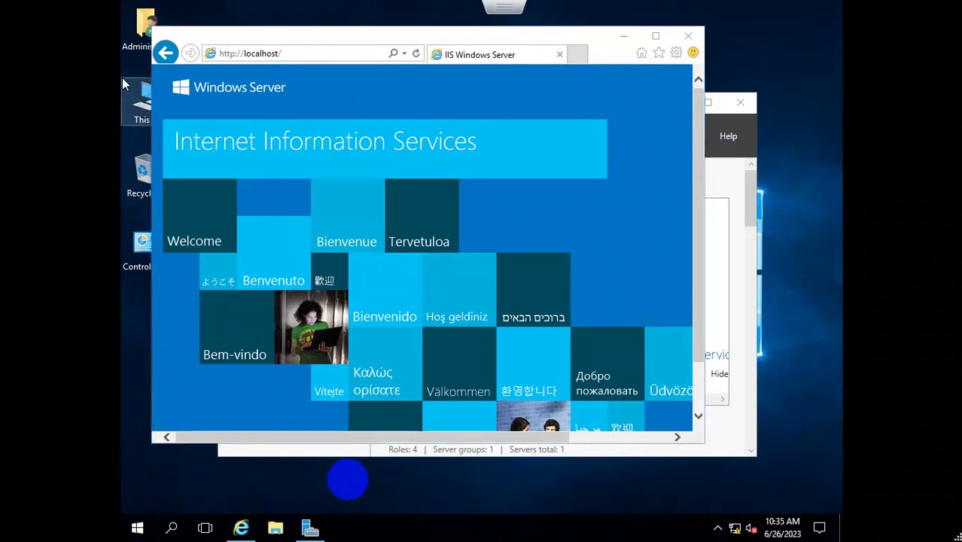
# - Write in a new Notepad document "we have successfully installed Windows Web Hosting Server" and "Now we can create site and bind it to port"
pyautogui.rightClick(143, 528)
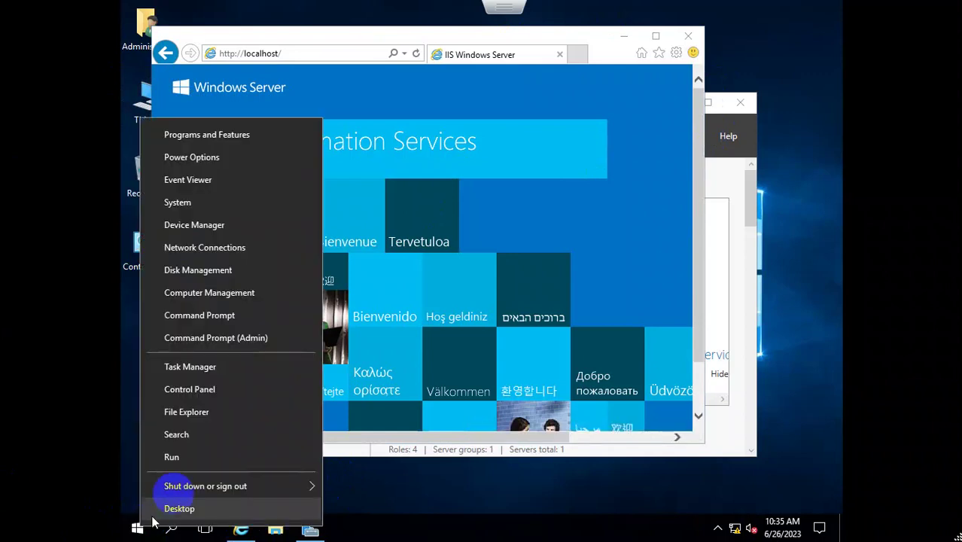
pyautogui.click(188, 459)
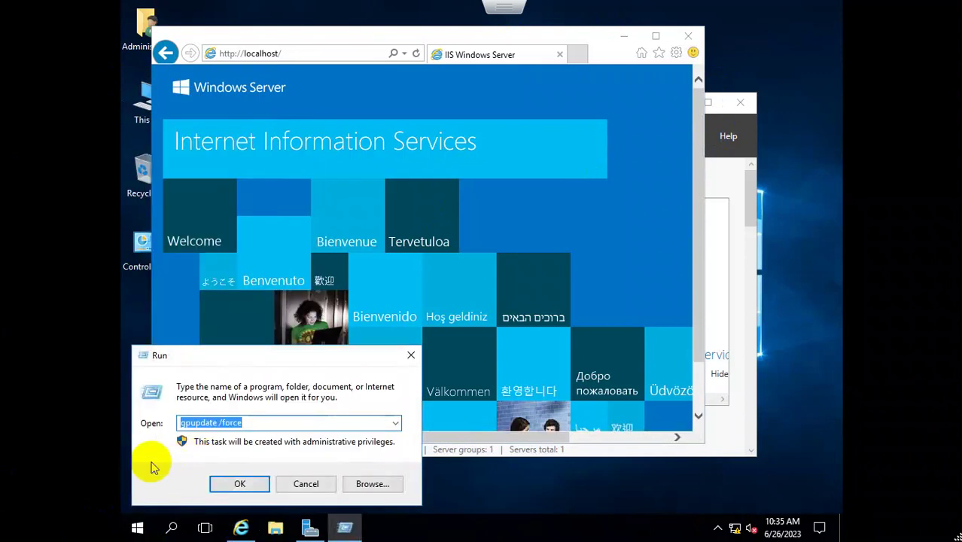
pyautogui.write('notepad')
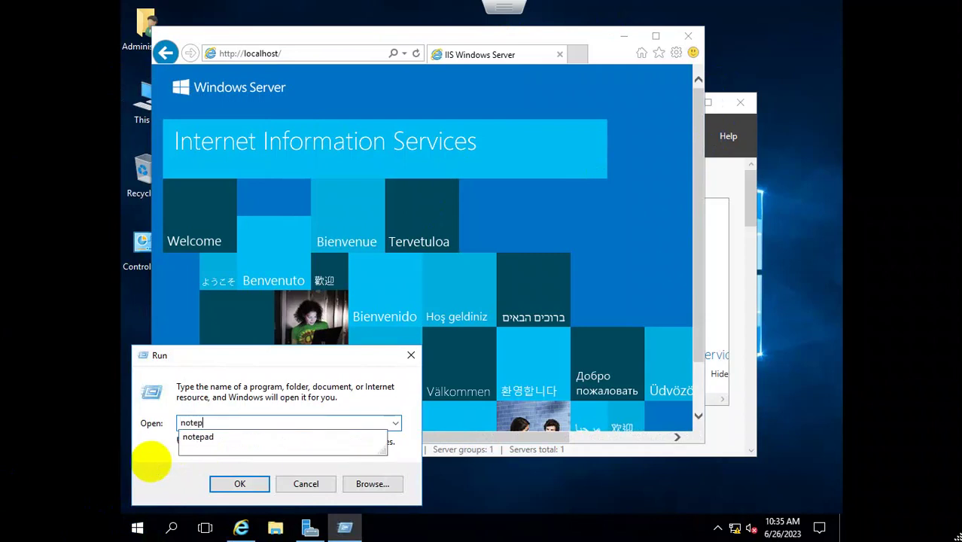
pyautogui.press('Return')
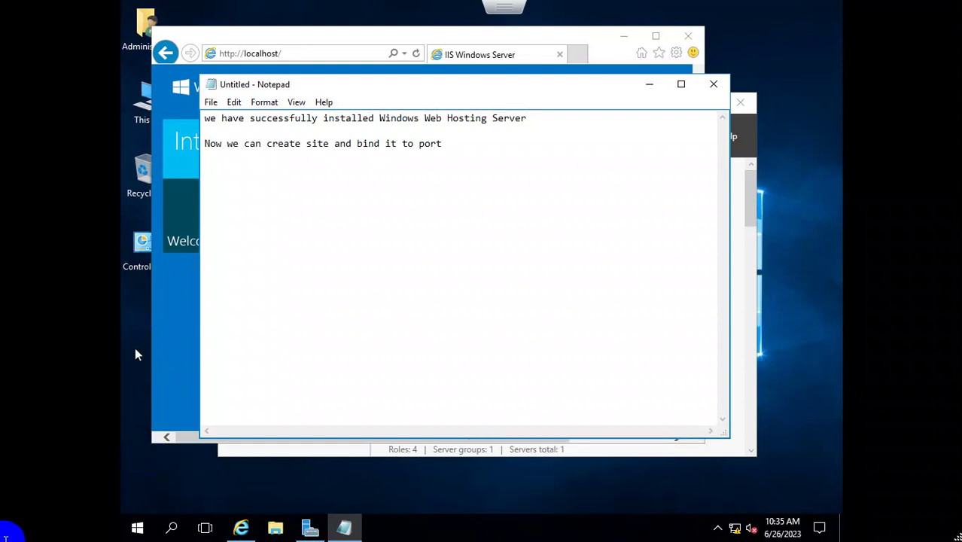
# - Open Internet Information Services (IIS) Manager from the Windows Administrative Tools
pyautogui.click(136, 529)
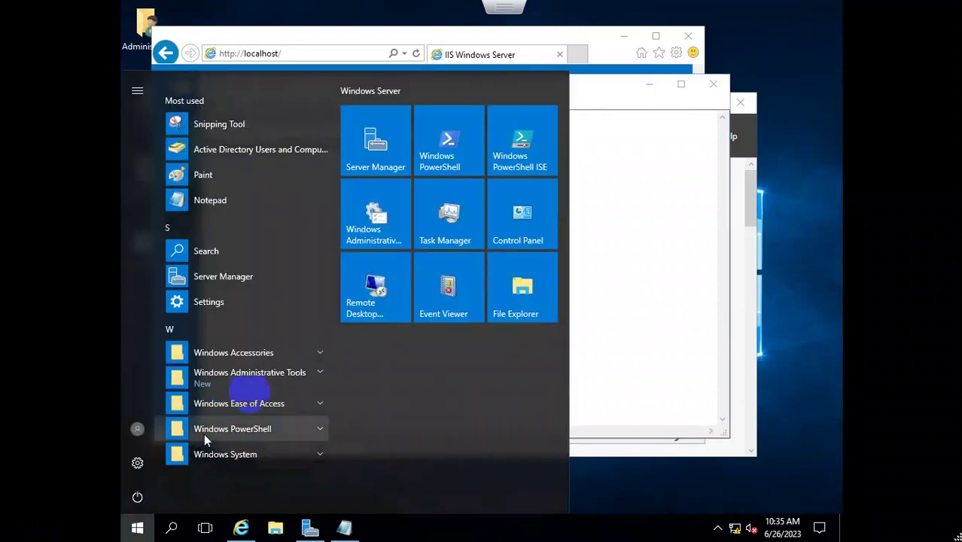
pyautogui.click(254, 377)
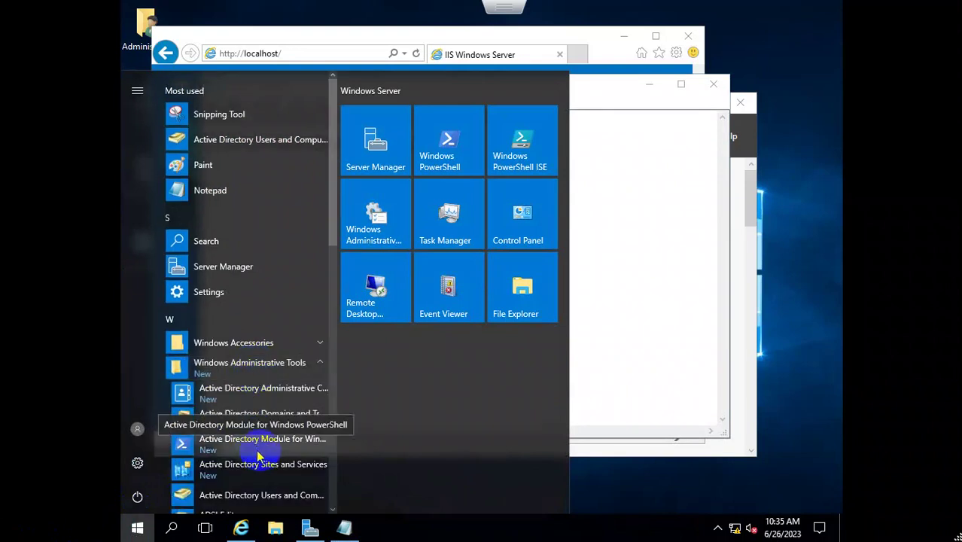
pyautogui.scroll(-5, 260, 452)
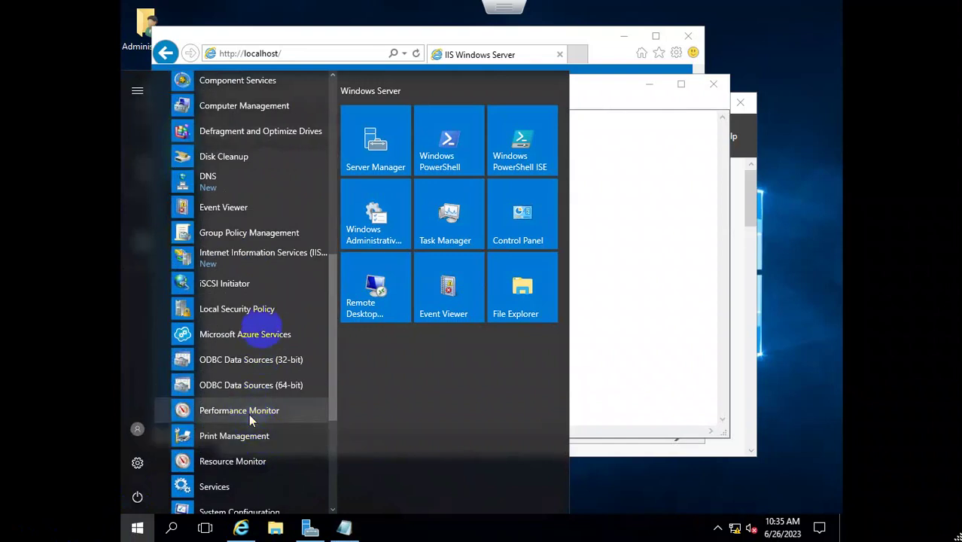
pyautogui.click(273, 257)
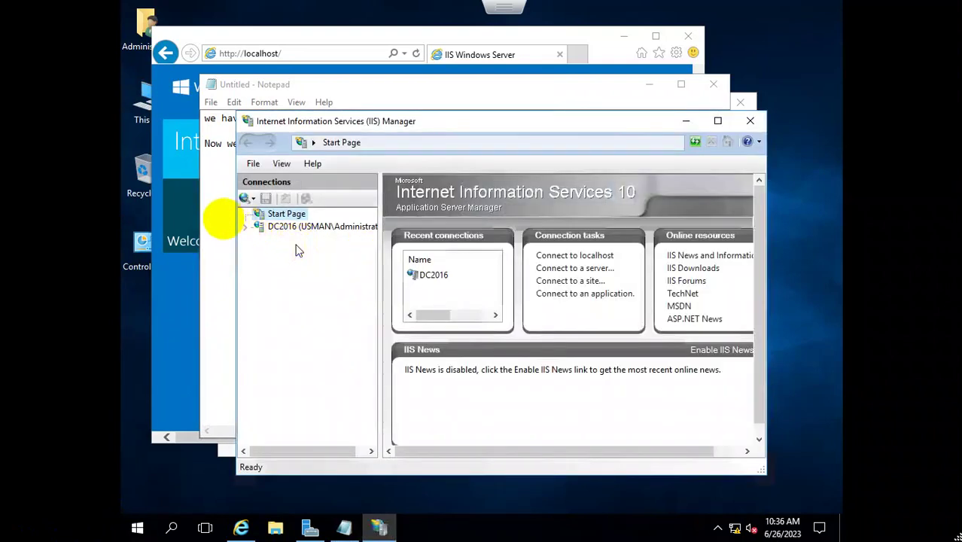
# - Start adding a website under the DC2016 server's Sites and name it Test
pyautogui.click(245, 226)
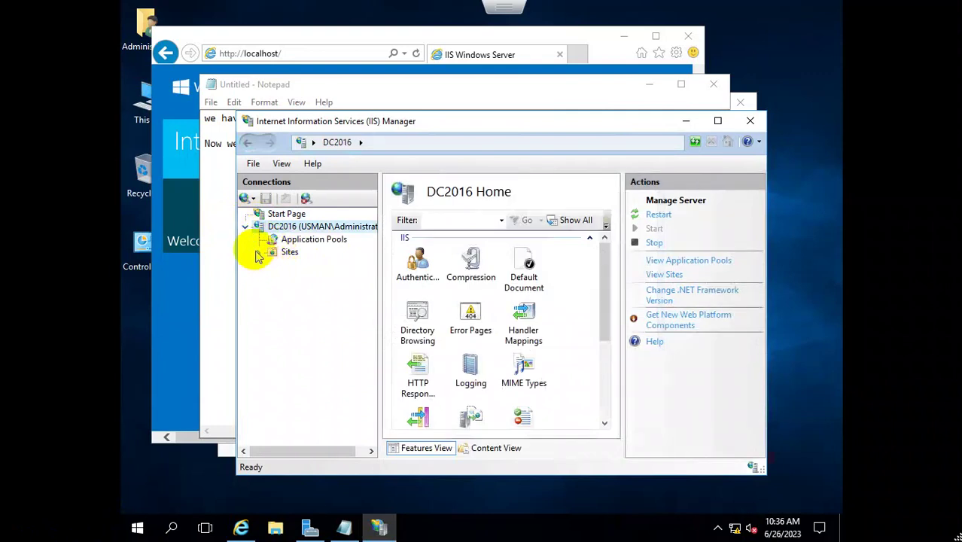
pyautogui.click(257, 255)
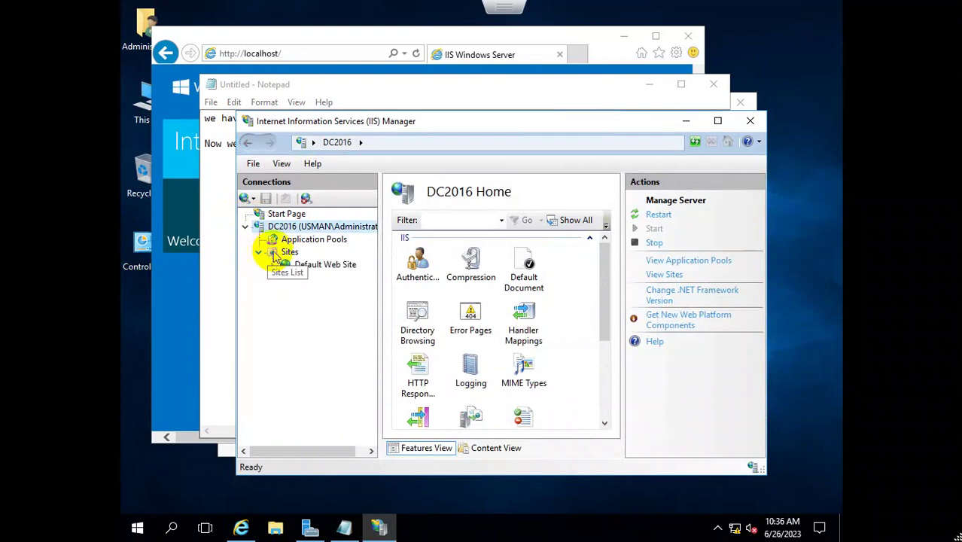
pyautogui.rightClick(272, 252)
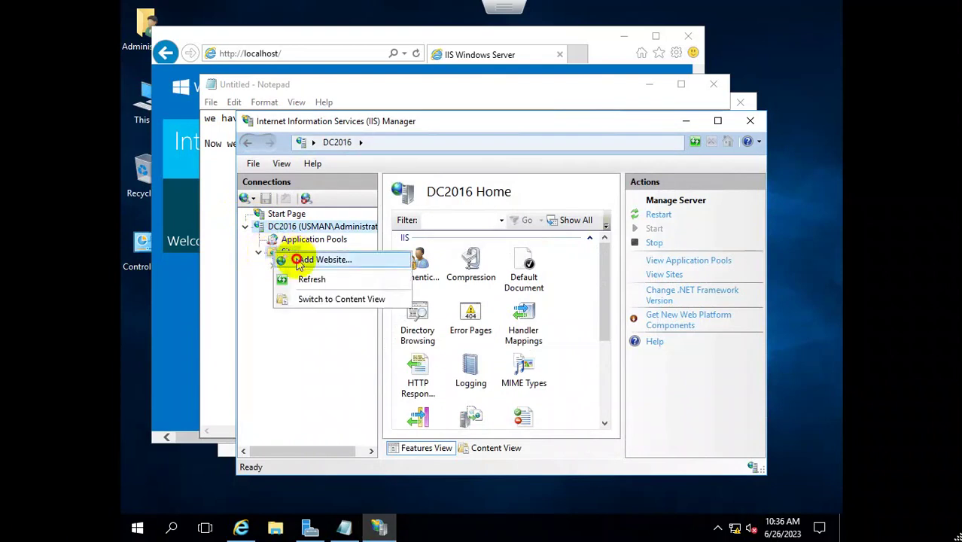
pyautogui.click(298, 259)
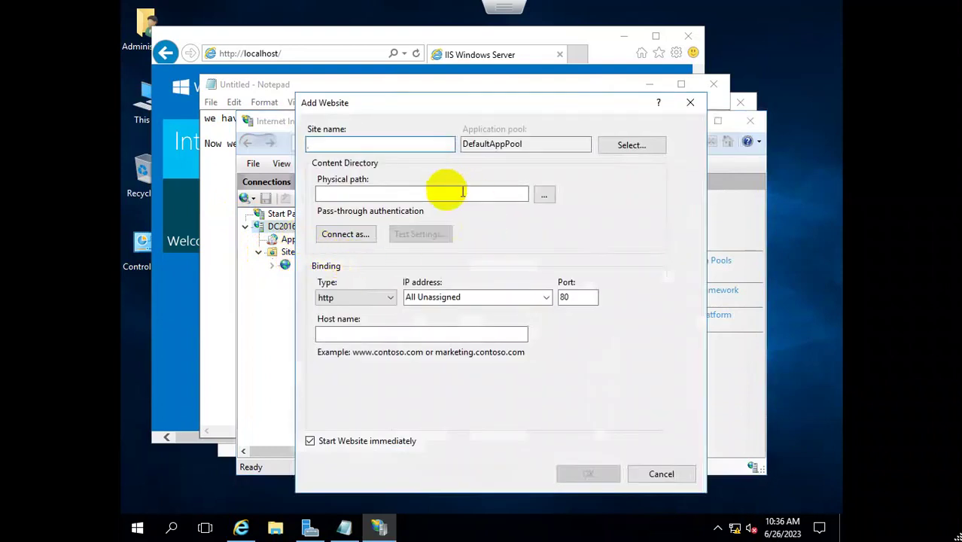
pyautogui.write('Test')
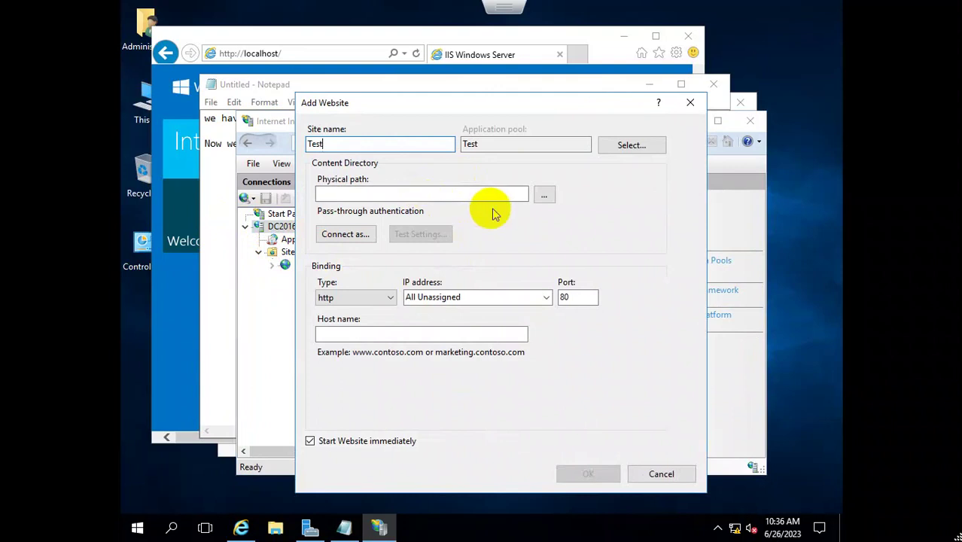
# - Create a Websites folder on drive C with a Test subfolder, and use C:\Websites\Test as the site's physical path
pyautogui.click(544, 197)
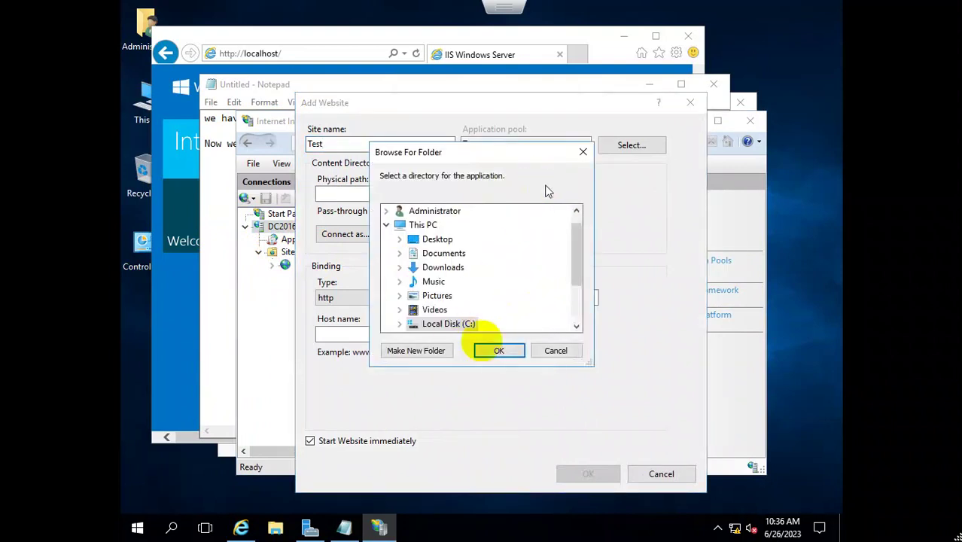
pyautogui.click(429, 351)
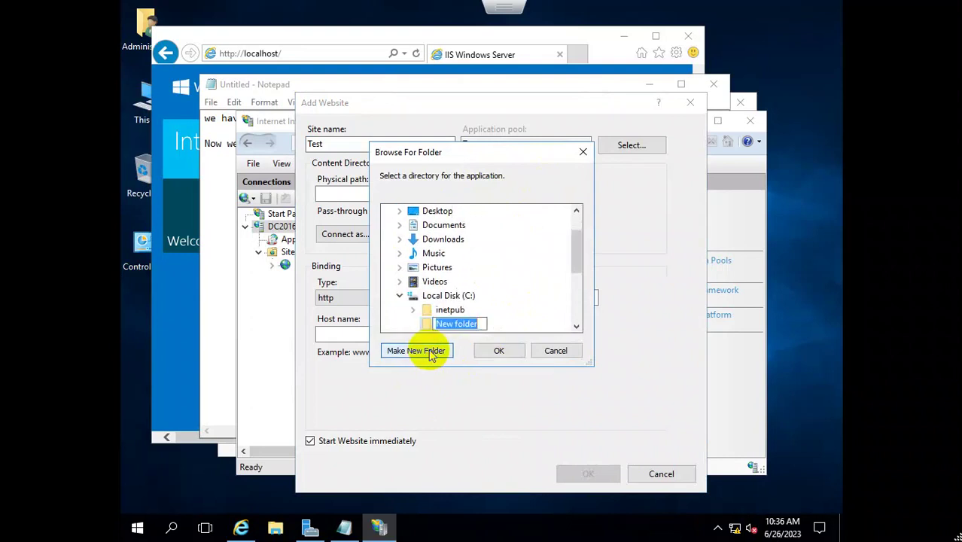
pyautogui.write('Websites')
pyautogui.press('Return')
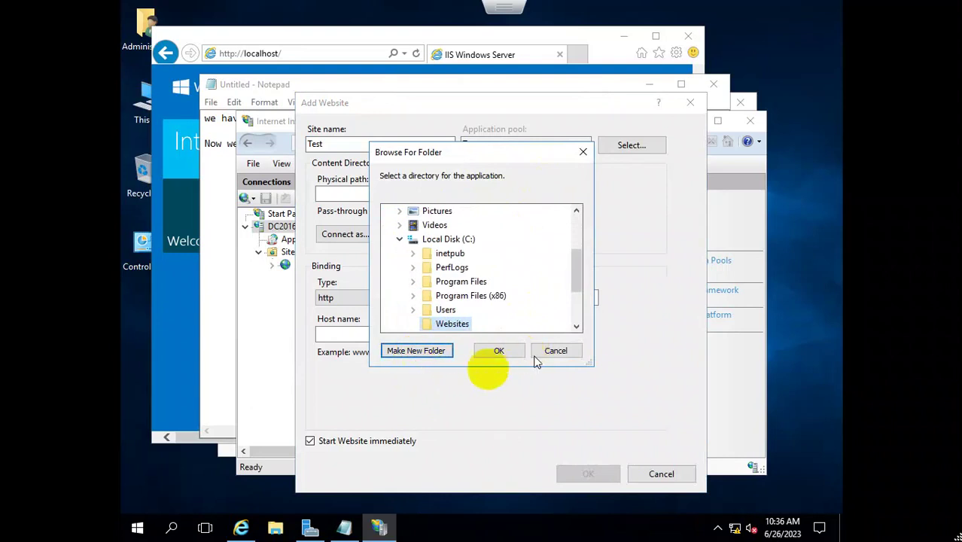
pyautogui.click(442, 352)
pyautogui.write('Test')
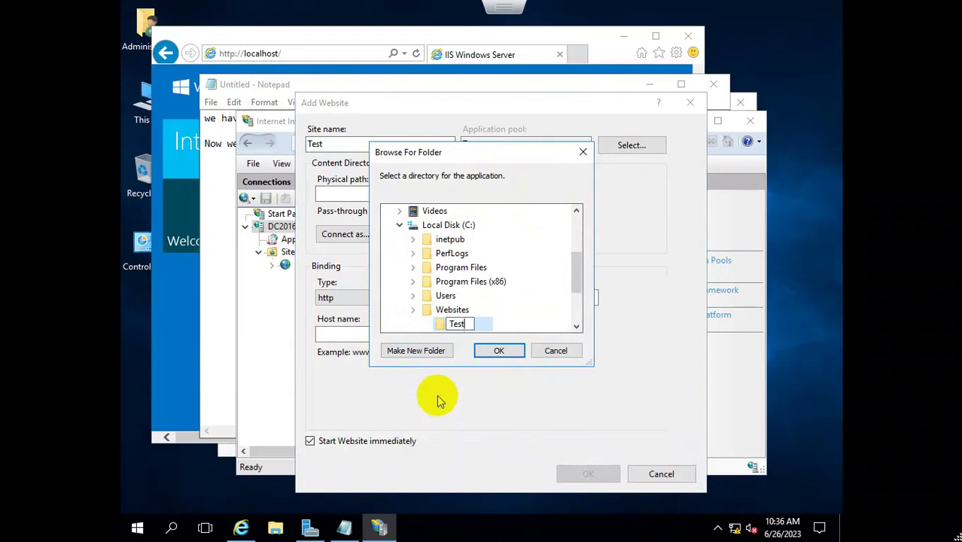
pyautogui.press('Return')
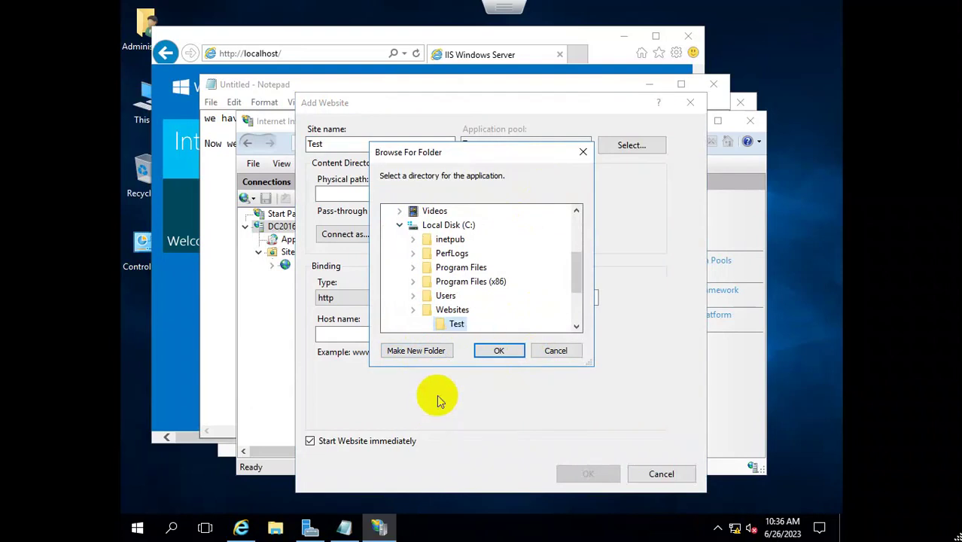
pyautogui.click(497, 353)
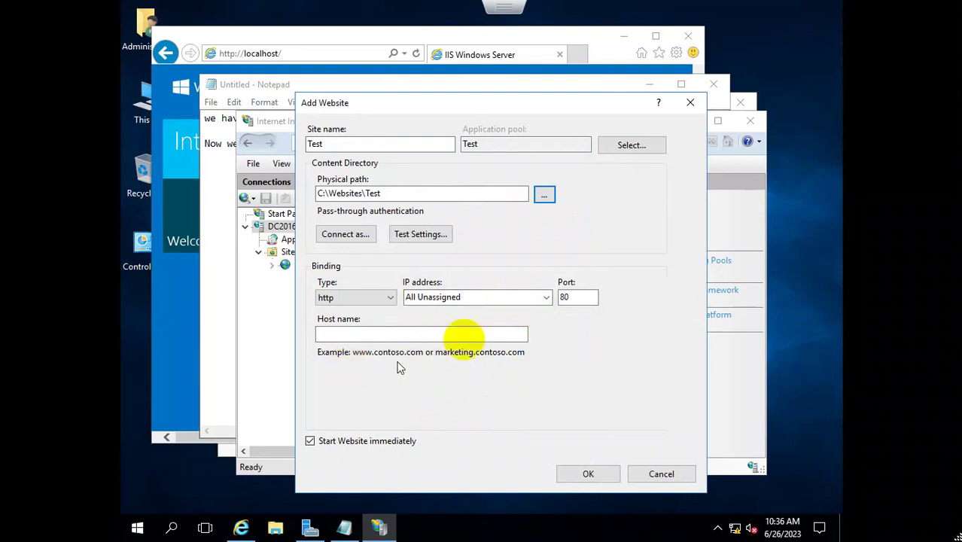
# - Bind the site to port 8080 with host name test.usman and create the website
pyautogui.click(585, 295)
pyautogui.write('8')
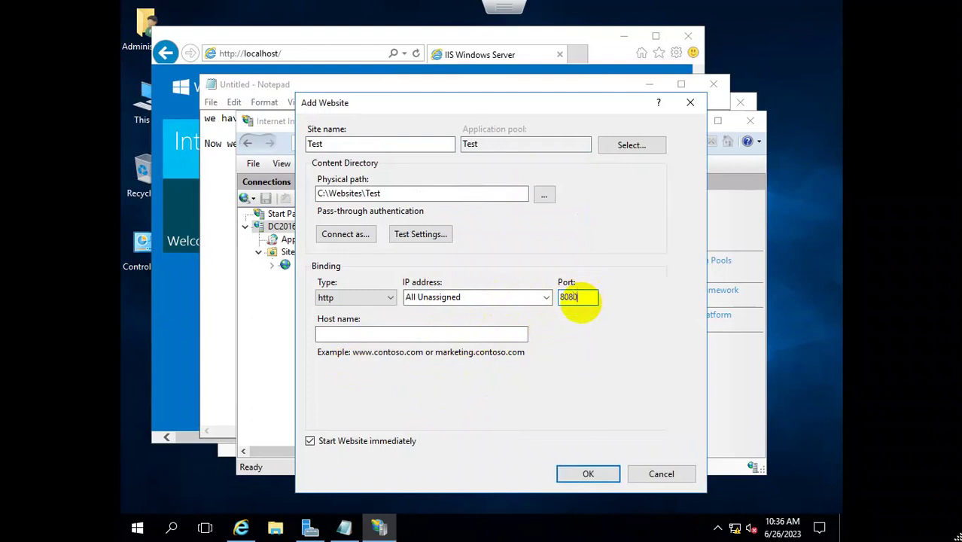
pyautogui.write('0')
pyautogui.click(404, 336)
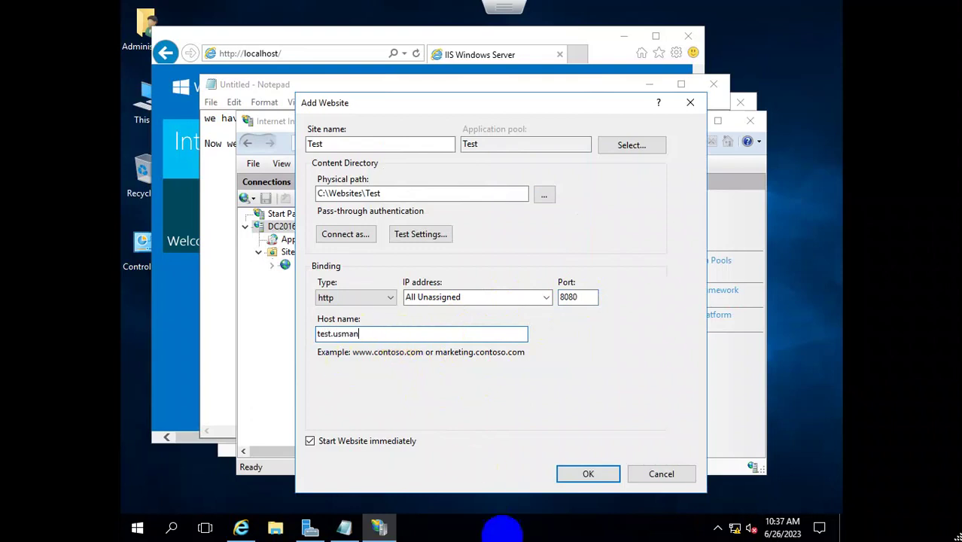
pyautogui.click(586, 474)
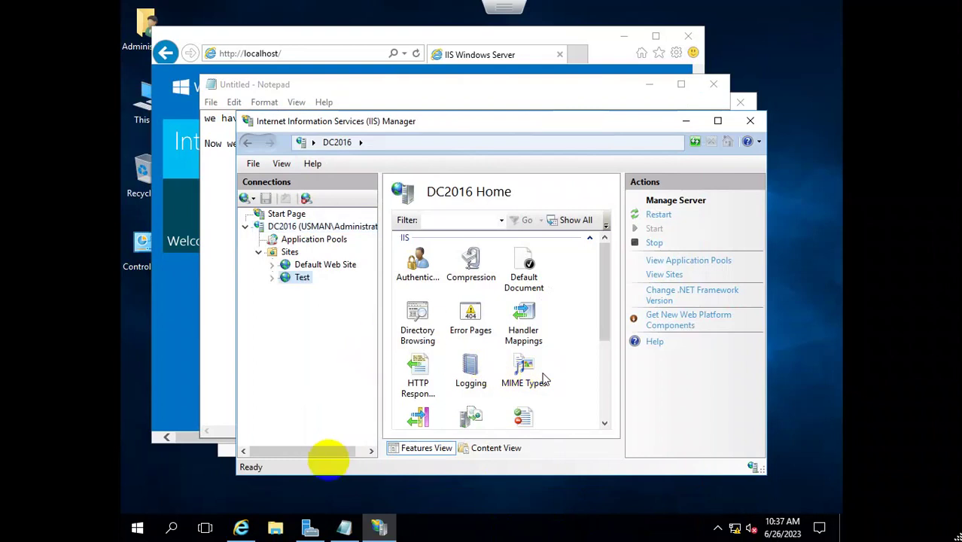
# - Switch to Notepad and add the line "you must have a A record for usman." below the existing text
pyautogui.click(346, 527)
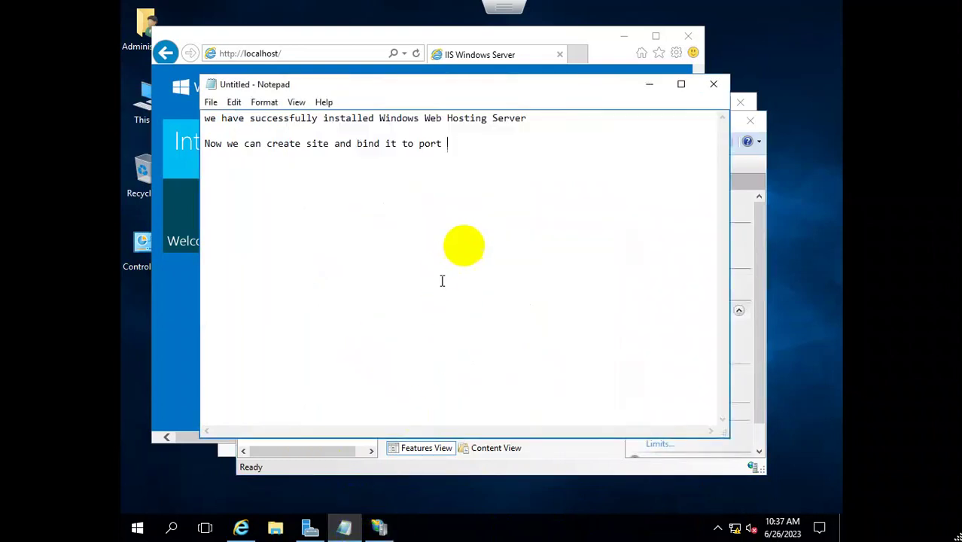
pyautogui.press('Return')
pyautogui.press('Return')
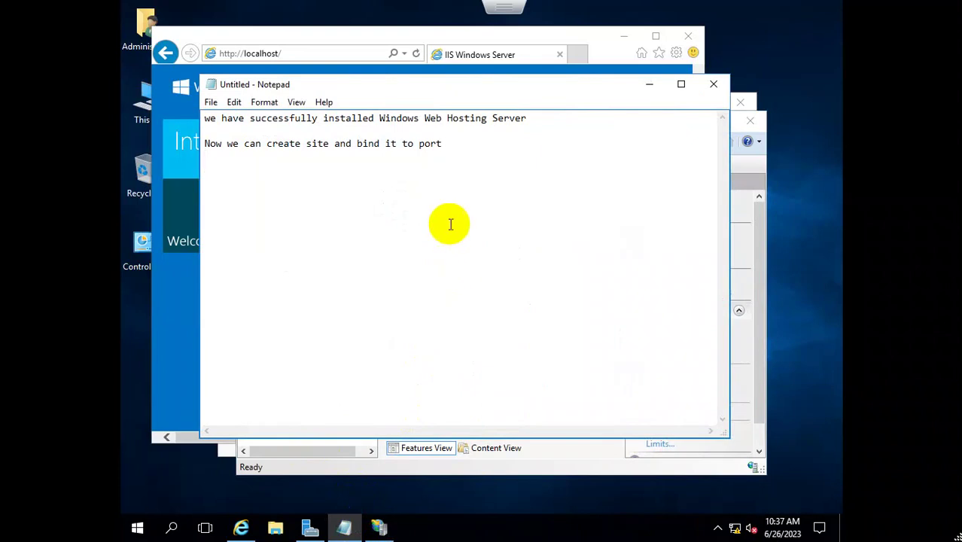
pyautogui.write('you must have a A record for usman.')
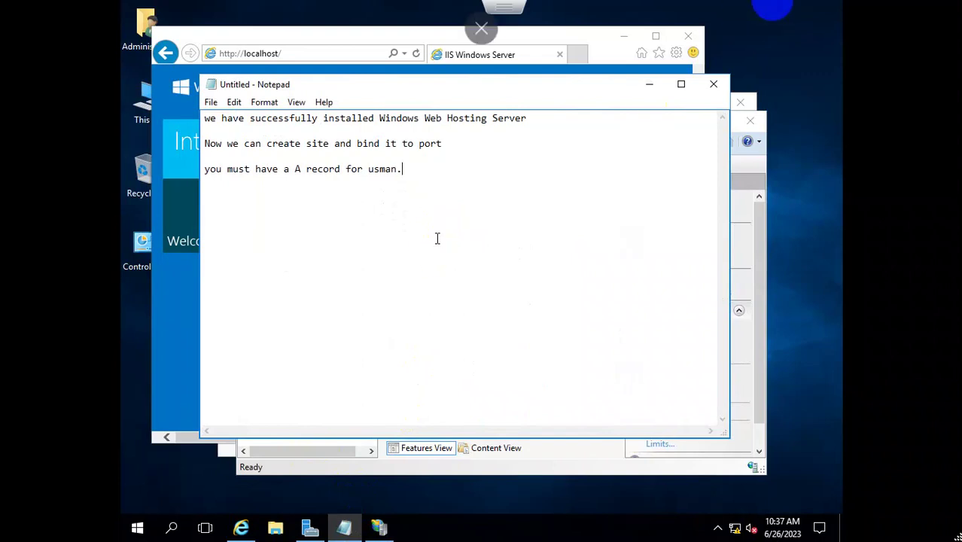
# - Return to IIS Manager and open the Test site's bindings to check its host name and port
pyautogui.click(650, 84)
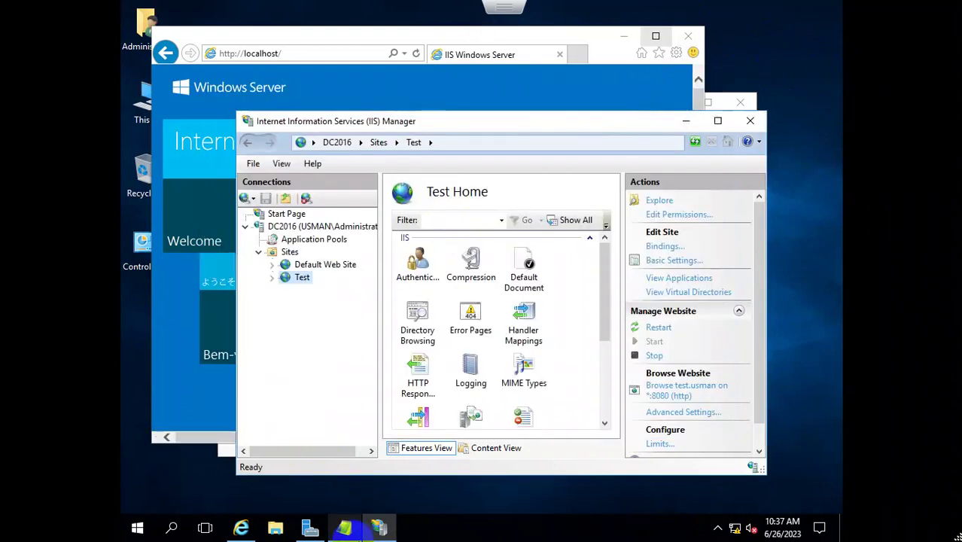
pyautogui.rightClick(300, 280)
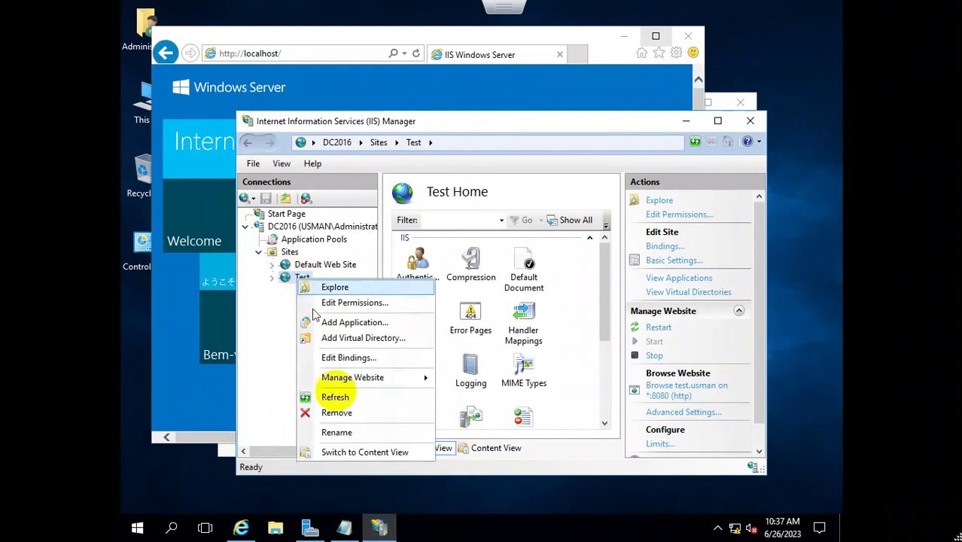
pyautogui.click(349, 358)
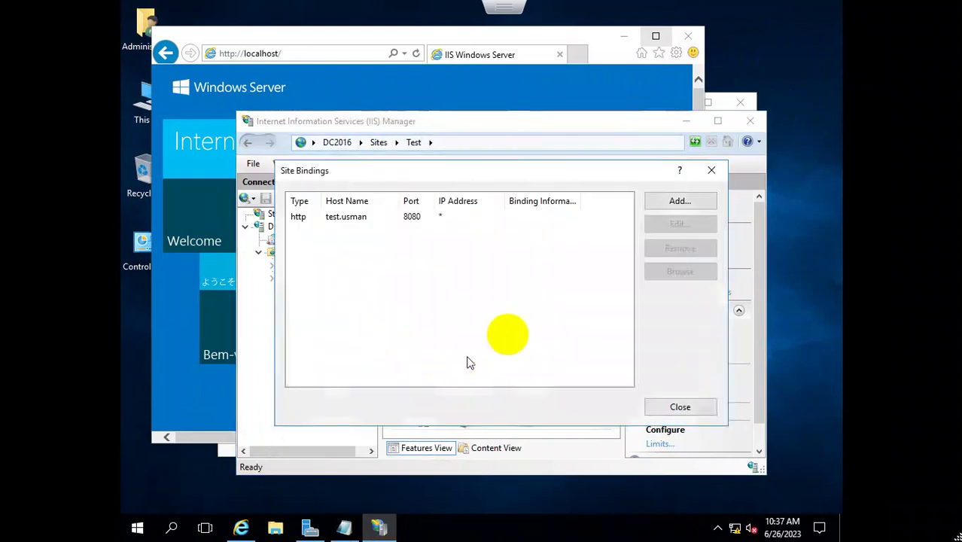
# - Switch to Notepad and replace the record name at the end of the last line with "test.usman"
pyautogui.click(344, 526)
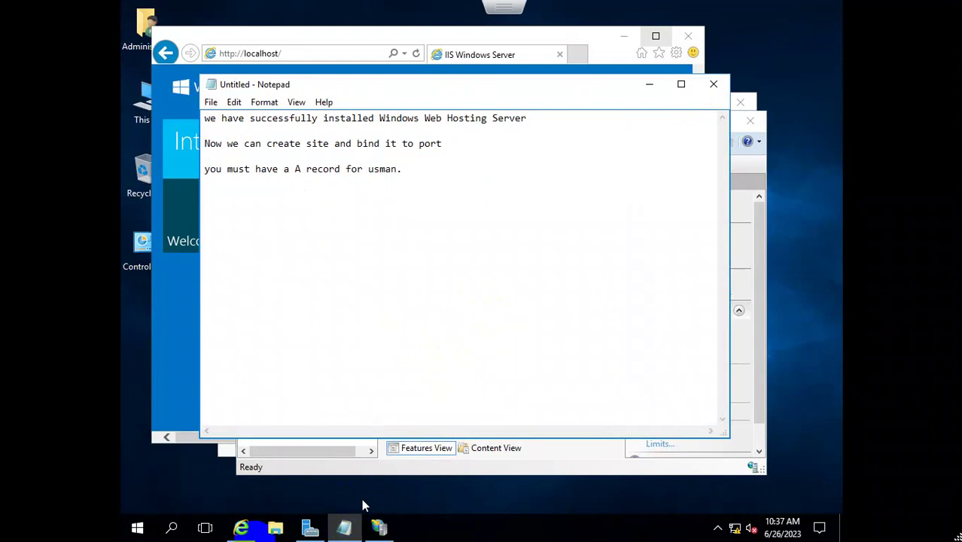
pyautogui.moveTo(252, 528)
pyautogui.press('BackSpace')
pyautogui.press('BackSpace')
pyautogui.press('BackSpace')
pyautogui.press('BackSpace')
pyautogui.press('BackSpace')
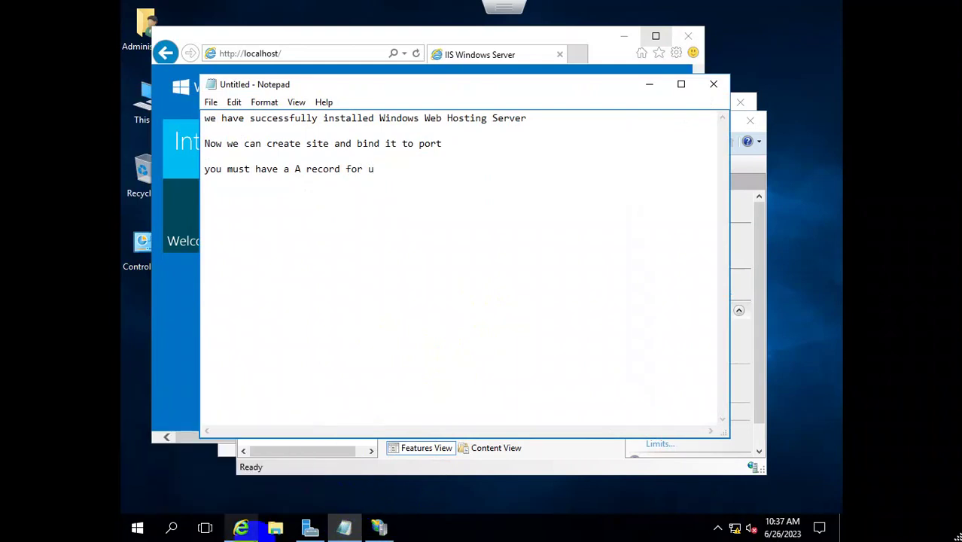
pyautogui.write('test.usman')
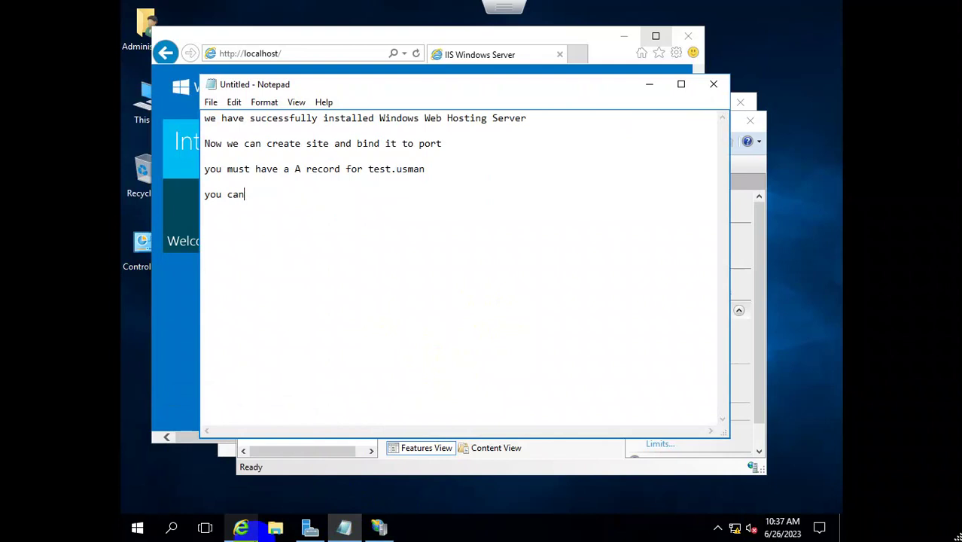
# - Add the lines "you can place your website a C:\website\test" and "Thank You For Watching." to the note
pyautogui.write('lace we')
pyautogui.write('r website a C:\\website\\test')
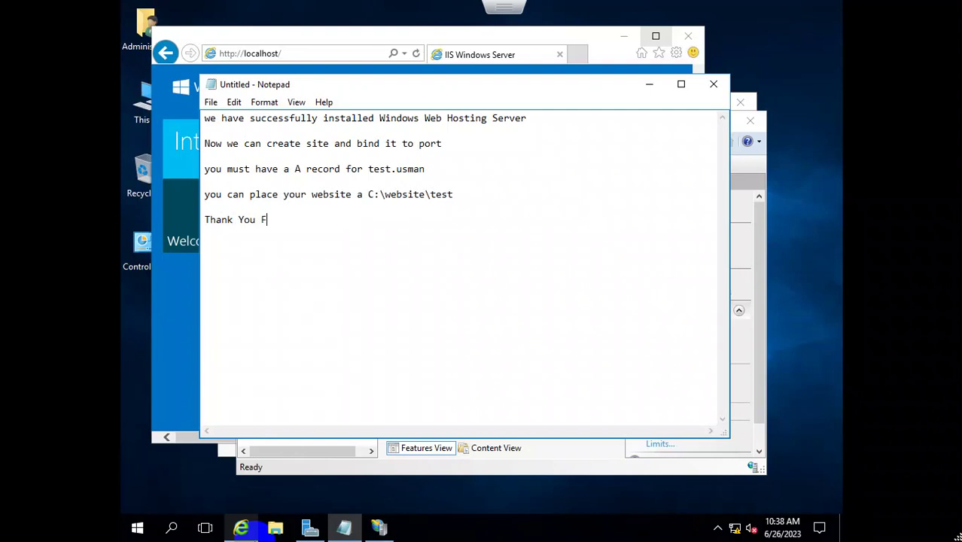
pyautogui.write('atching.')
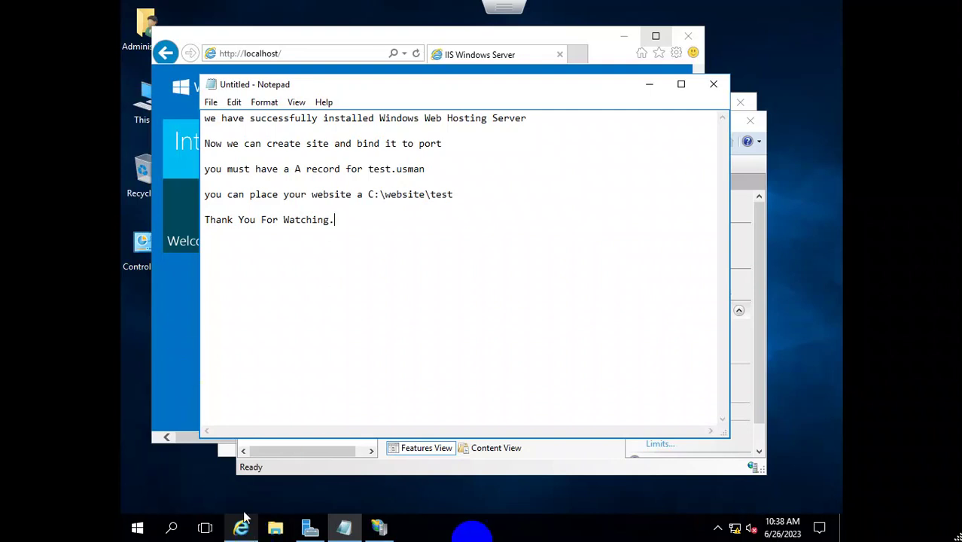